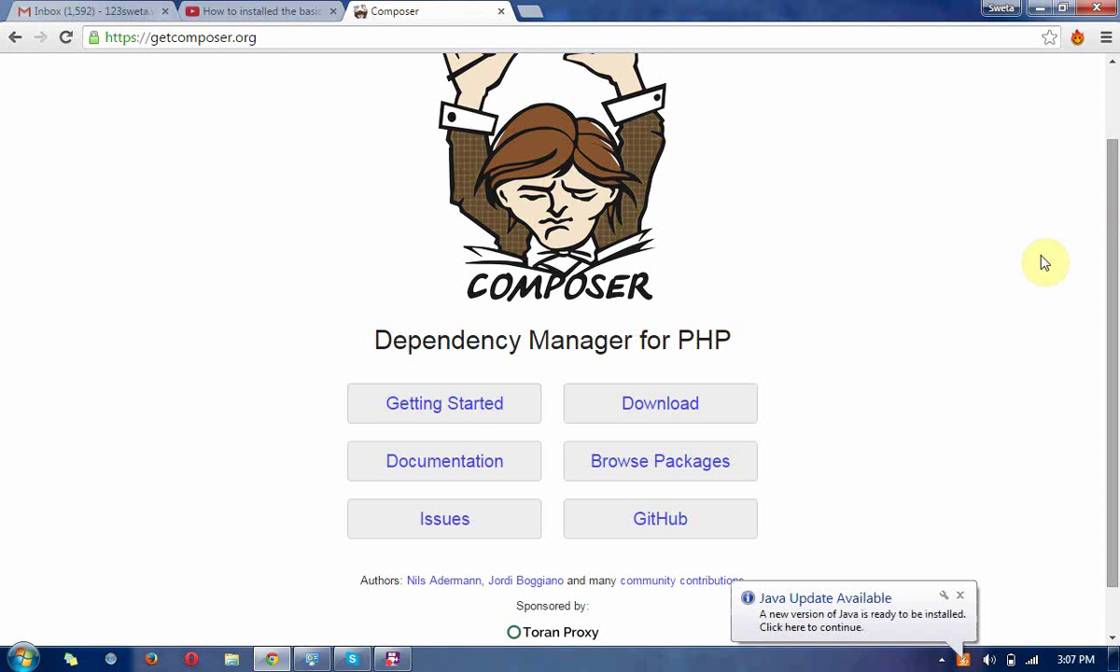
Step: Open the Composer download page and download the Windows installer Composer-Setup.exe
{"action": "left_click", "coordinate": [677, 418]}
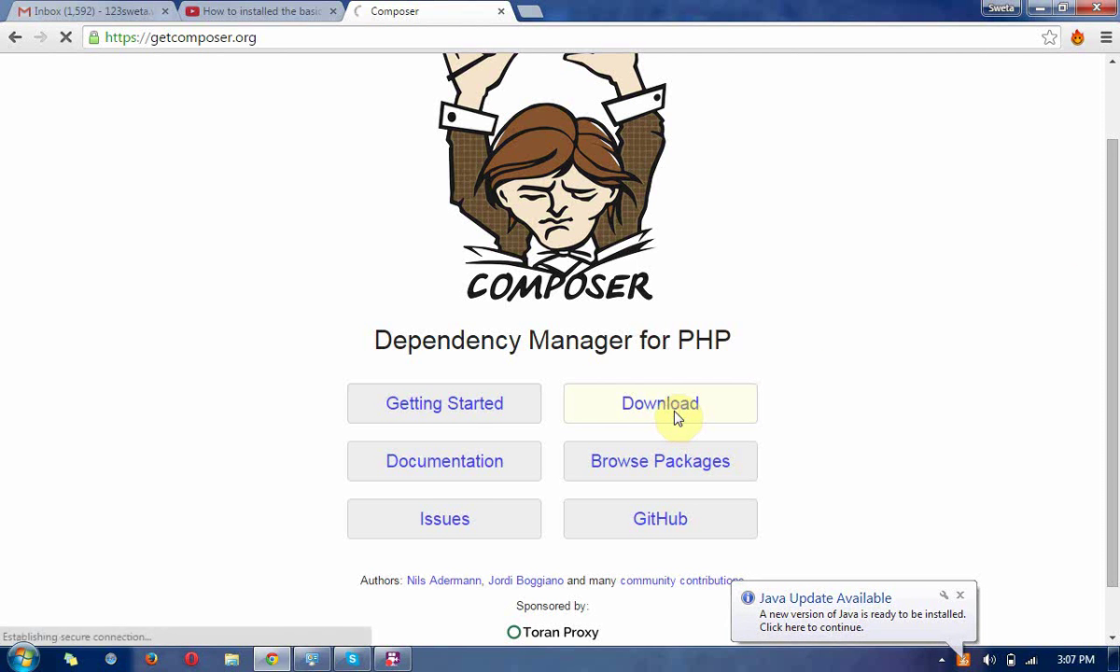
{"action": "left_click_drag", "start_coordinate": [1115, 301], "coordinate": [1114, 472]}
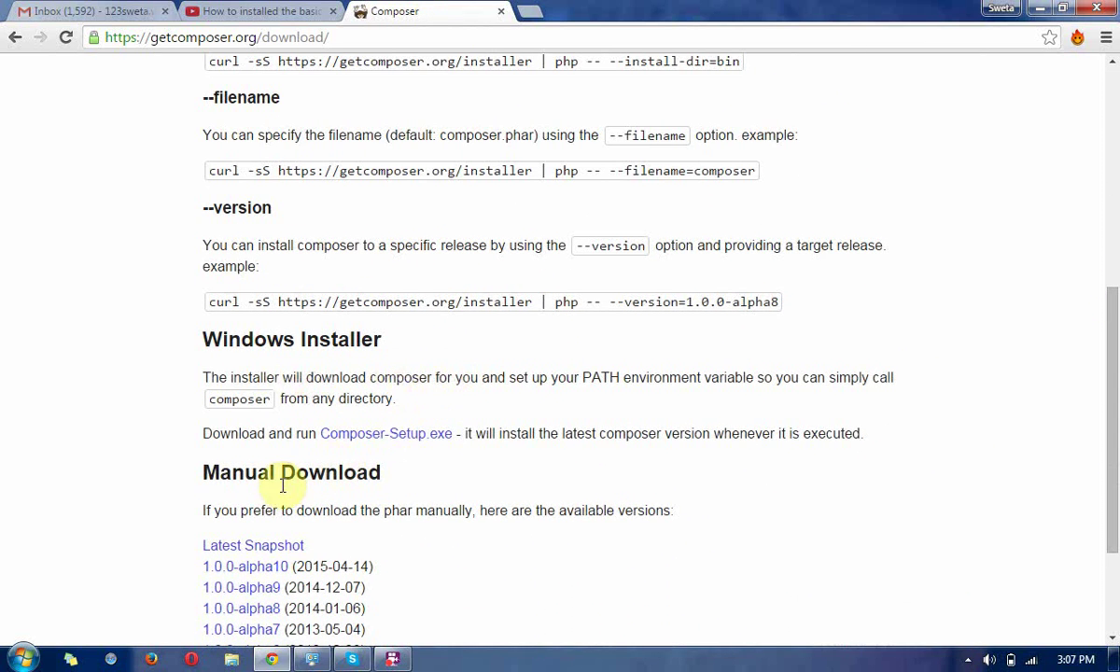
{"action": "left_click_drag", "start_coordinate": [1115, 453], "coordinate": [1116, 534]}
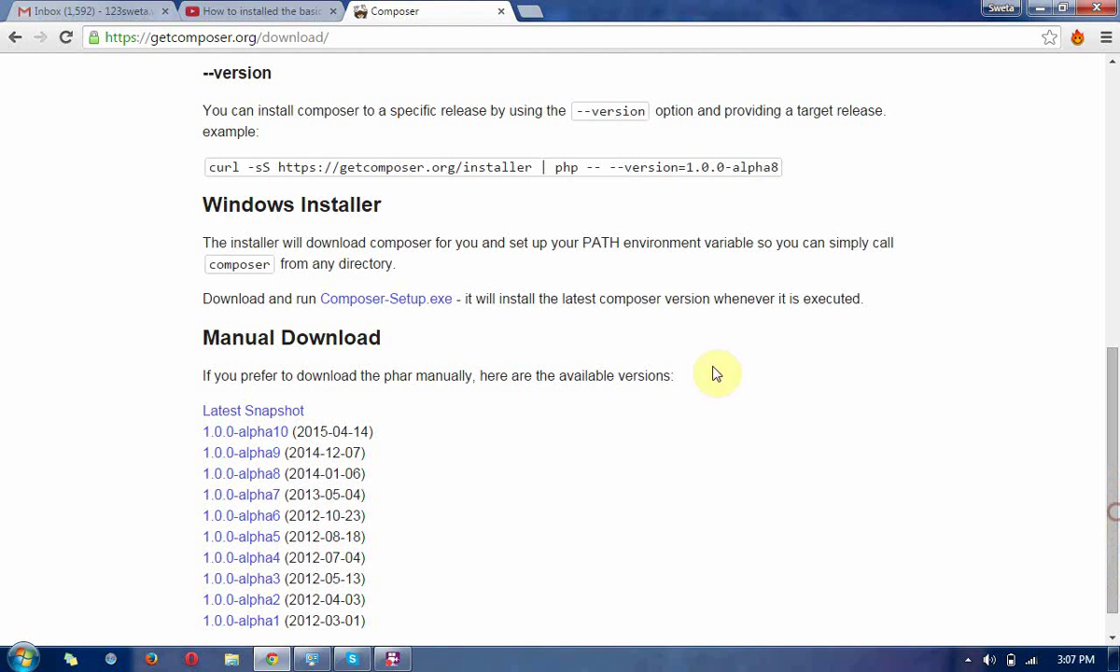
{"action": "left_click", "coordinate": [383, 299]}
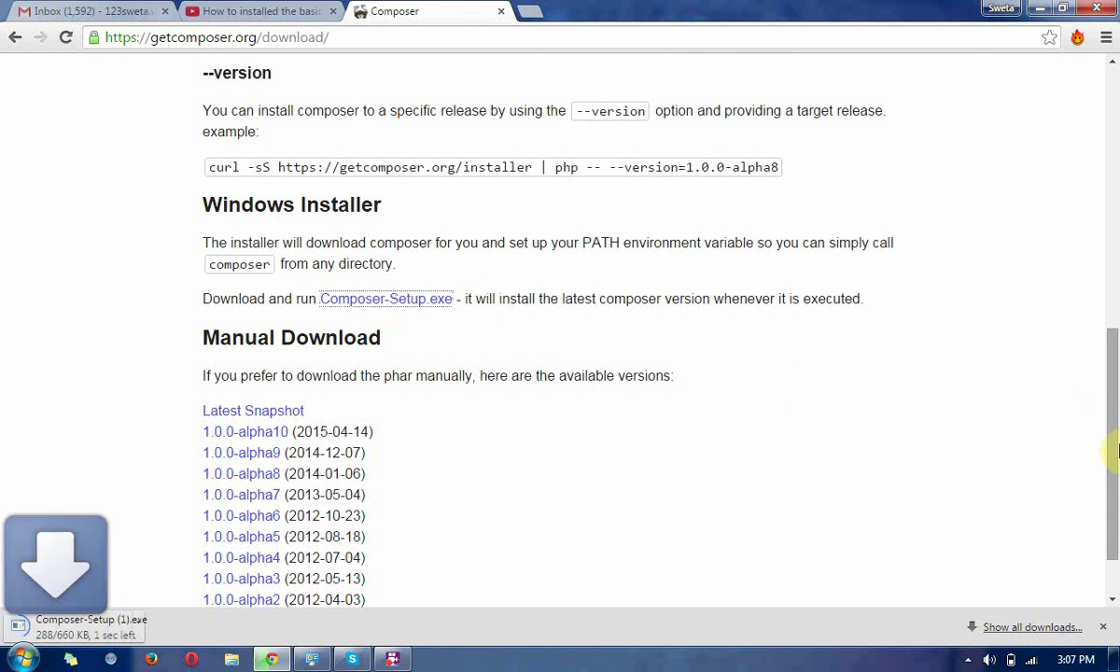
Step: Run the downloaded Composer installer and continue to the PHP settings check with shell menus not installed
{"action": "left_click_drag", "start_coordinate": [1111, 450], "coordinate": [1111, 182]}
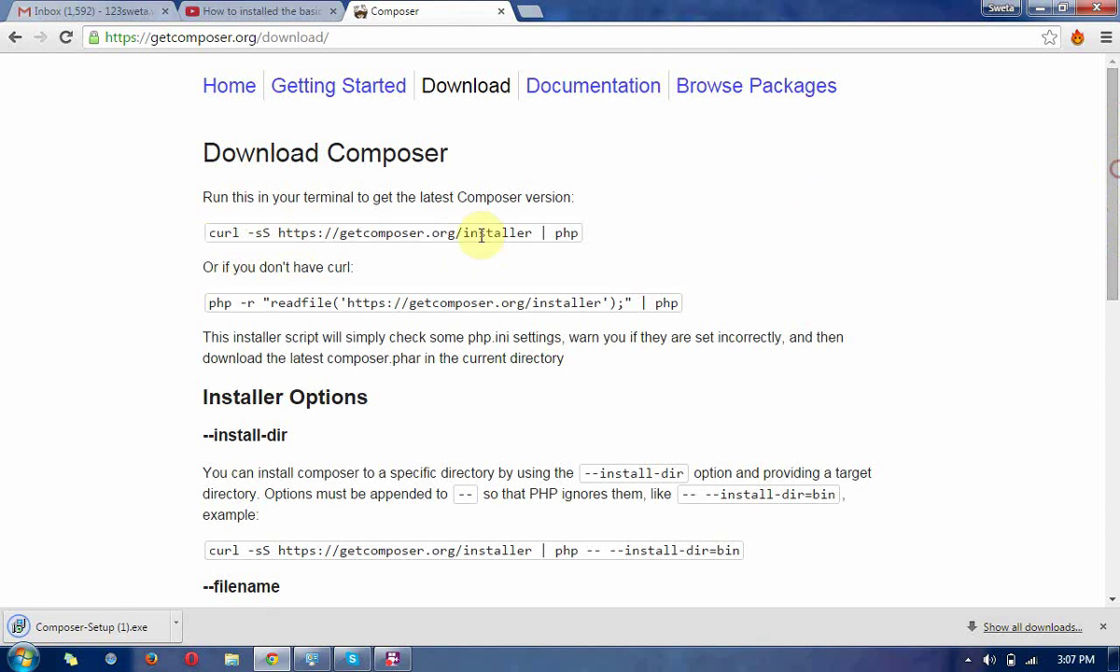
{"action": "left_click_drag", "start_coordinate": [1113, 250], "coordinate": [1115, 565]}
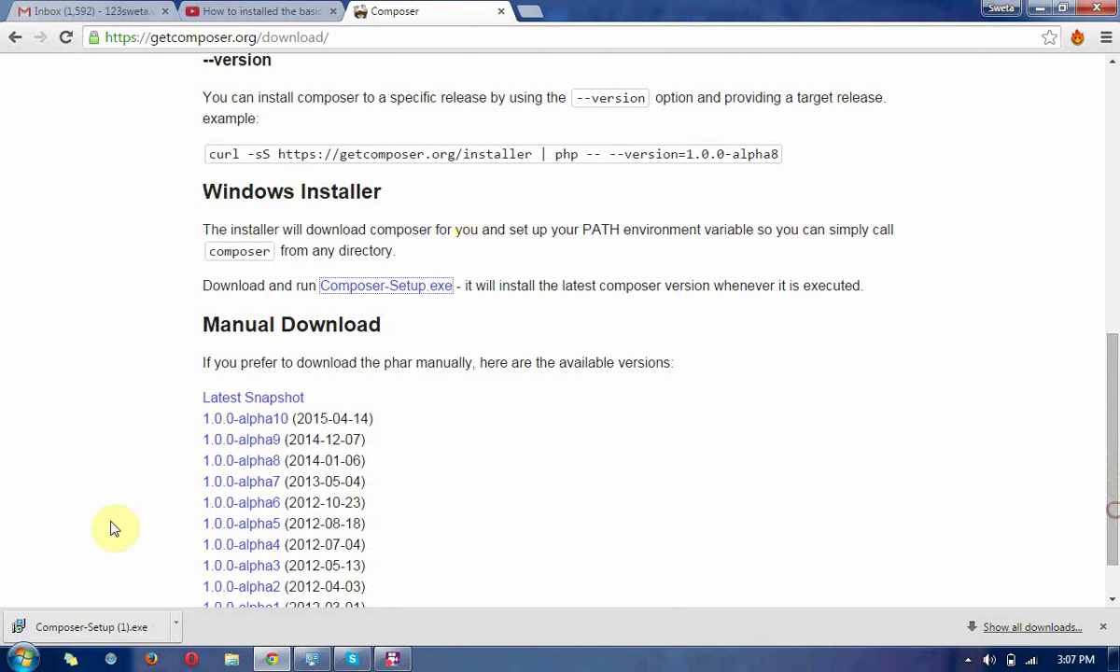
{"action": "left_click", "coordinate": [97, 628]}
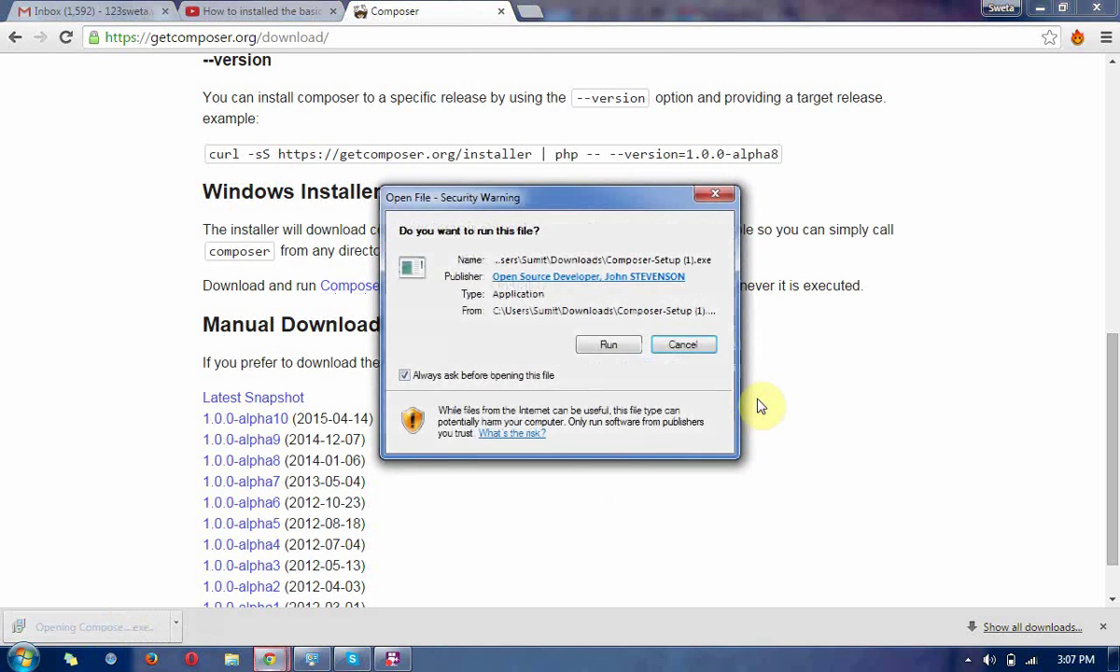
{"action": "left_click", "coordinate": [613, 348]}
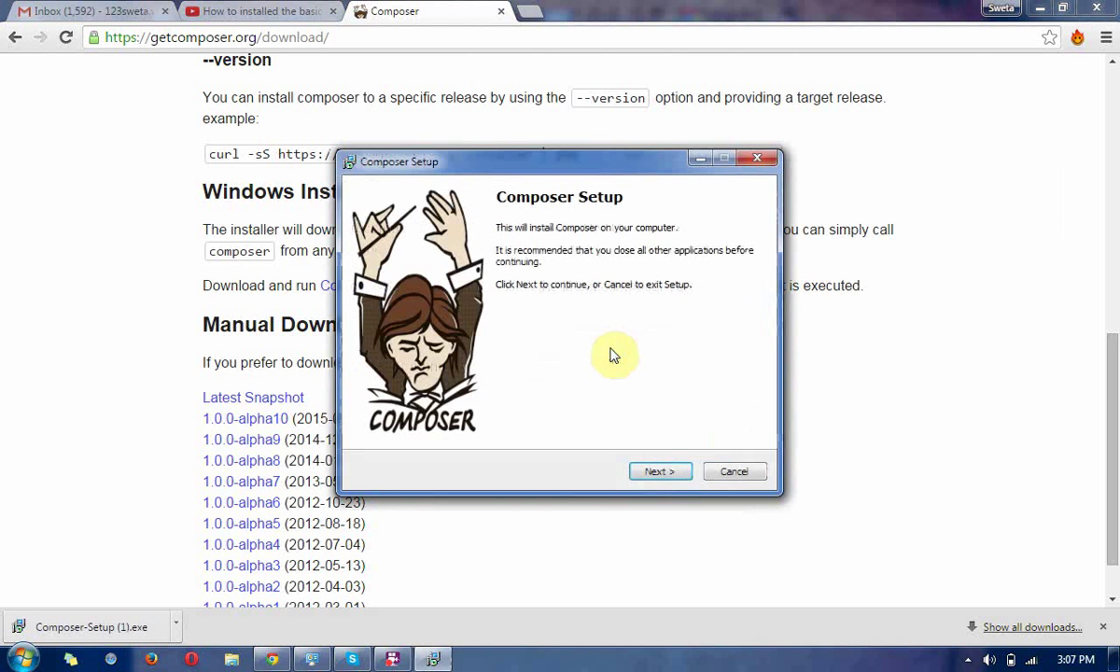
{"action": "left_click", "coordinate": [660, 472]}
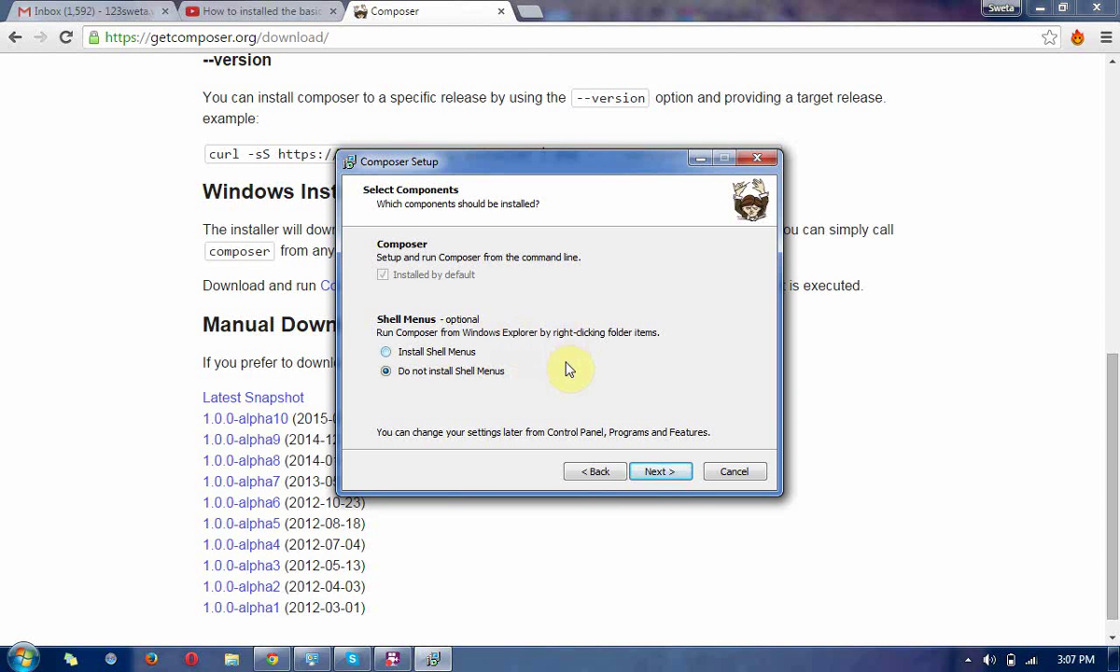
{"action": "left_click", "coordinate": [654, 475]}
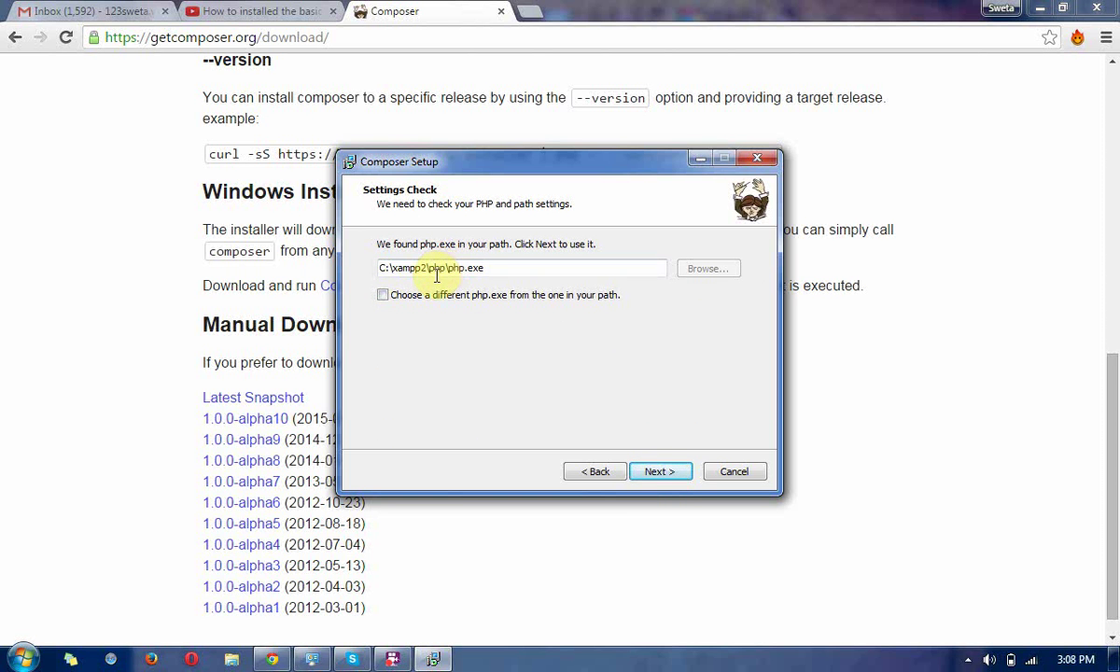
Step: Examine the detected php.exe path in the installer's settings check, highlighting the whole path
{"action": "left_click", "coordinate": [520, 275]}
{"action": "left_click", "coordinate": [405, 262]}
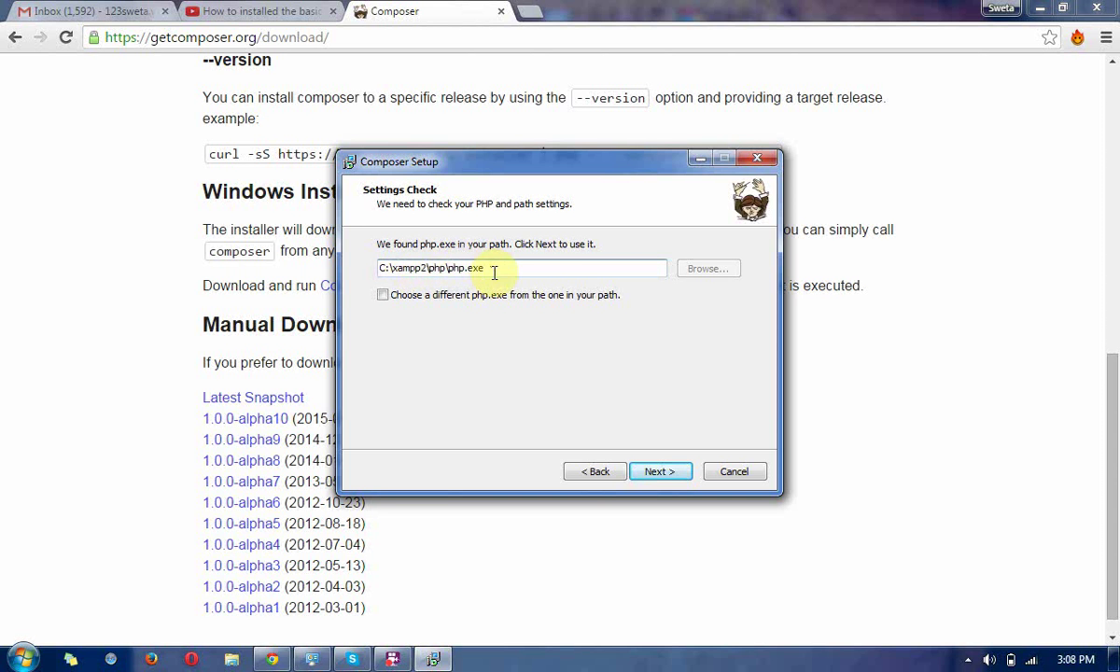
{"action": "double_click", "coordinate": [495, 271]}
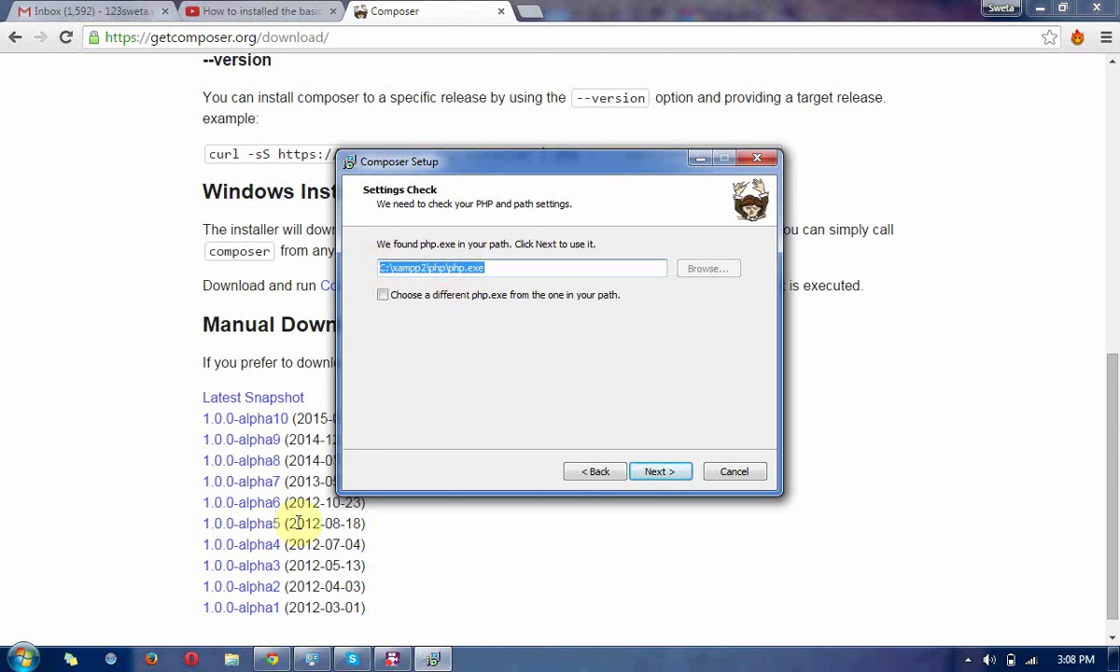
Step: Switch to Windows Explorer, compare the xampp folders on Local Disk (C:), and open the xampp5 folder
{"action": "left_click", "coordinate": [231, 659]}
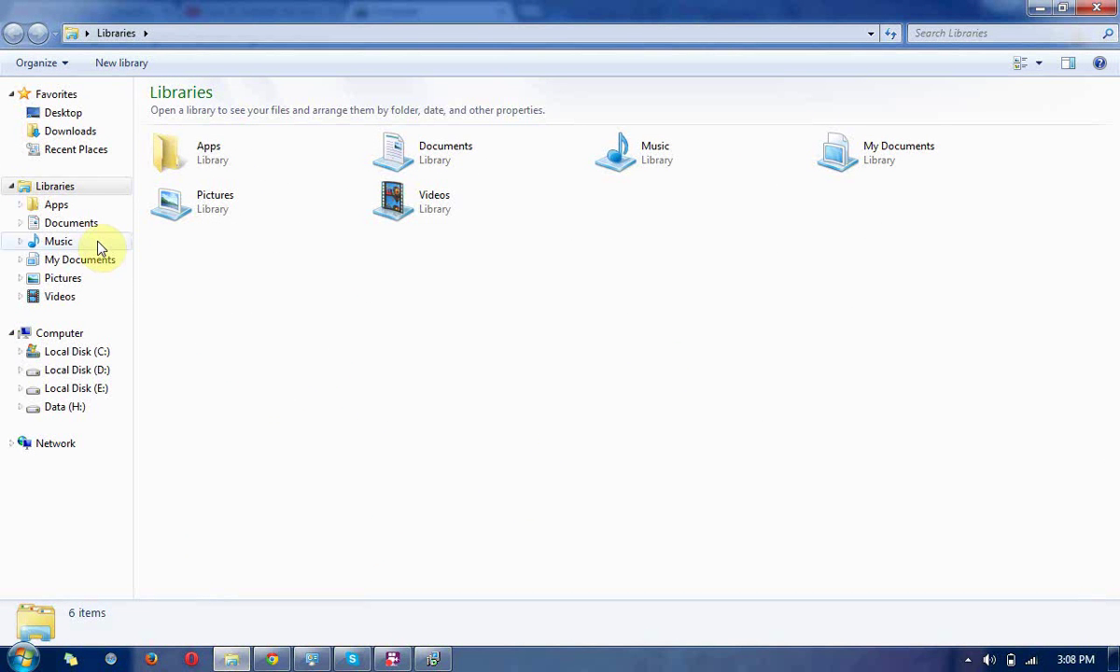
{"action": "left_click", "coordinate": [78, 355]}
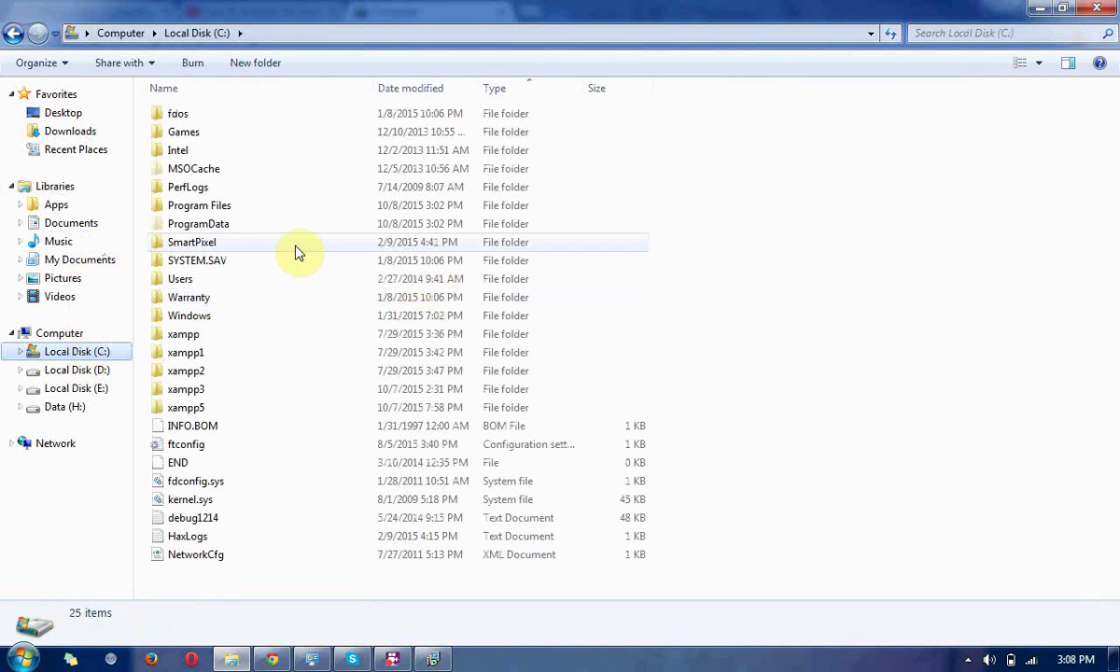
{"action": "left_click", "coordinate": [217, 338]}
{"action": "key", "text": "Down"}
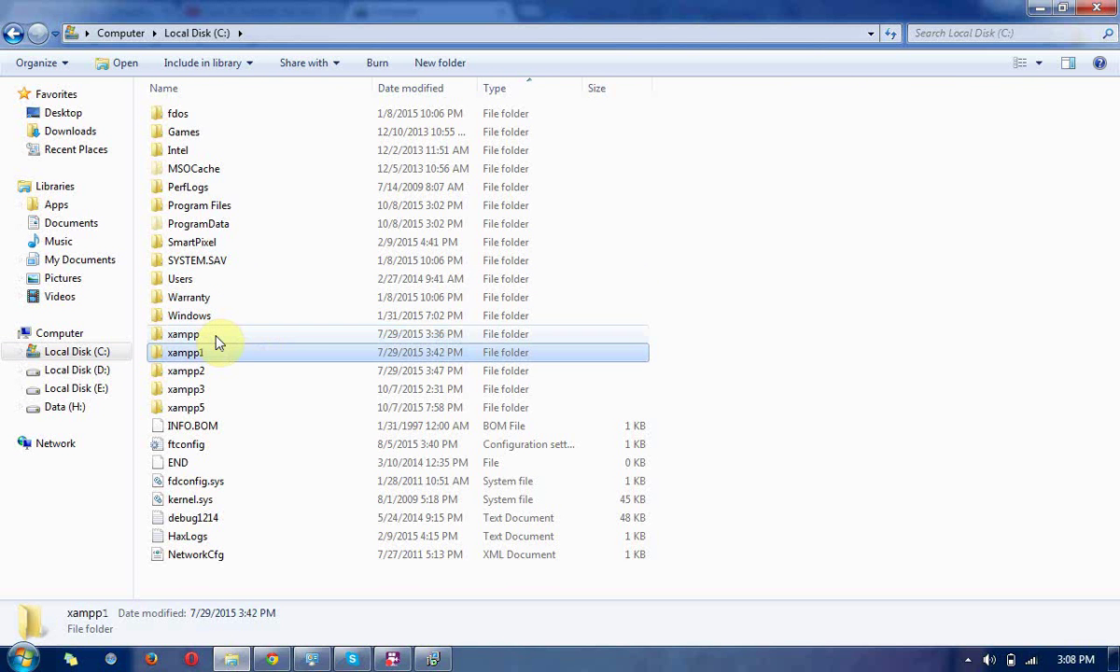
{"action": "key", "text": "Down"}
{"action": "key", "text": "Down"}
{"action": "key", "text": "Down"}
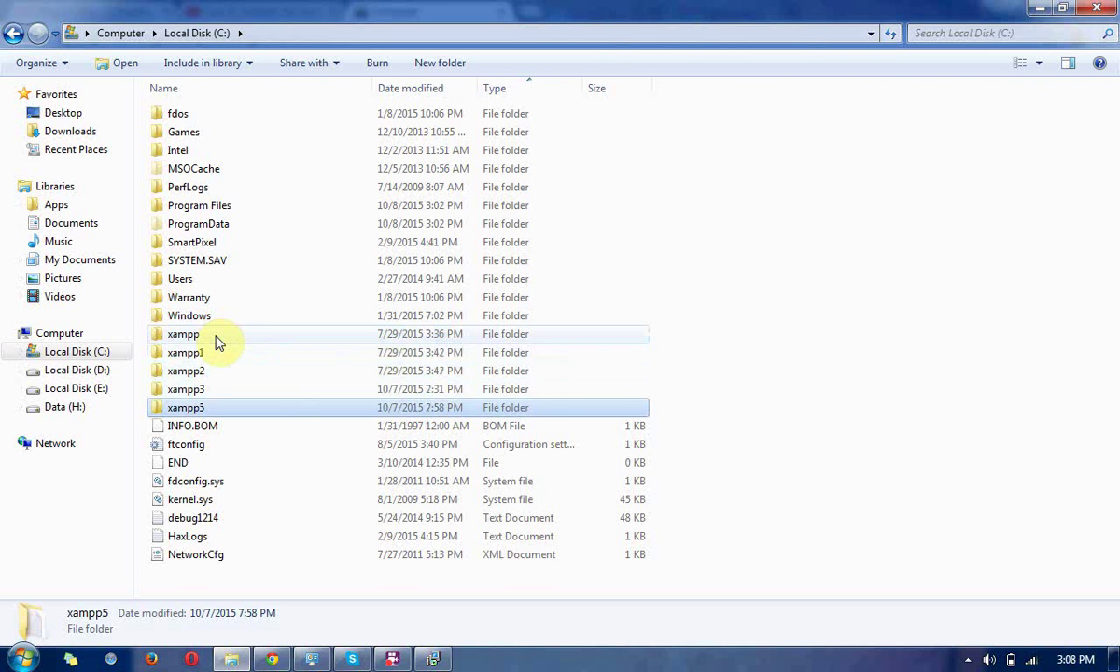
{"action": "key", "text": "Up"}
{"action": "key", "text": "Up"}
{"action": "key", "text": "Up"}
{"action": "key", "text": "Up"}
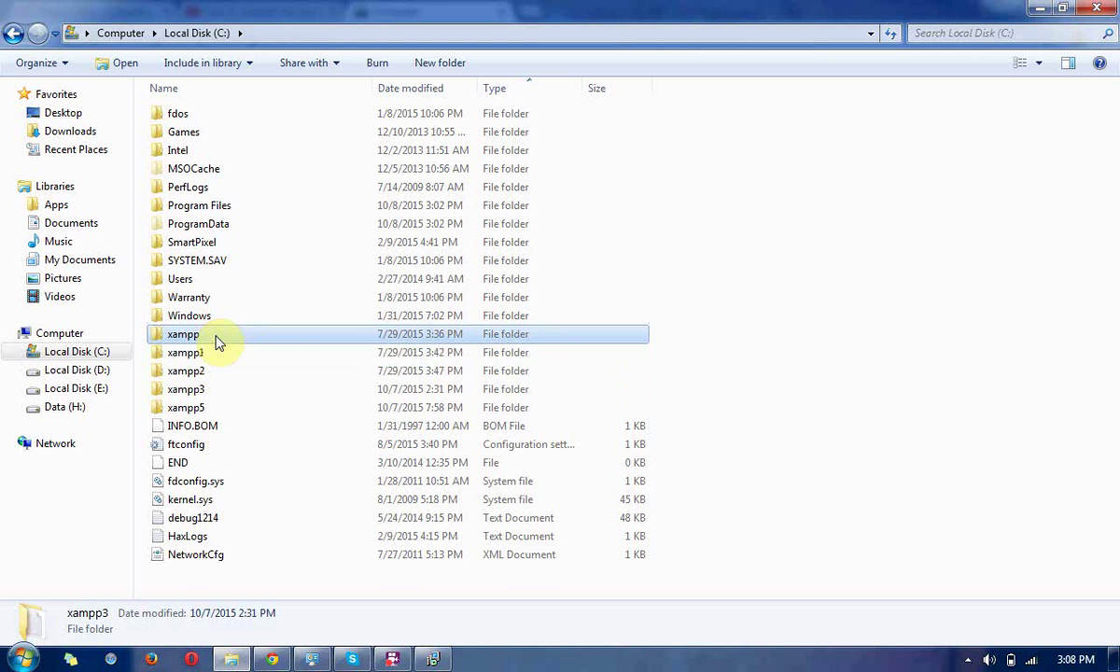
{"action": "key", "text": "Down"}
{"action": "key", "text": "Down"}
{"action": "key", "text": "Down"}
{"action": "key", "text": "Down"}
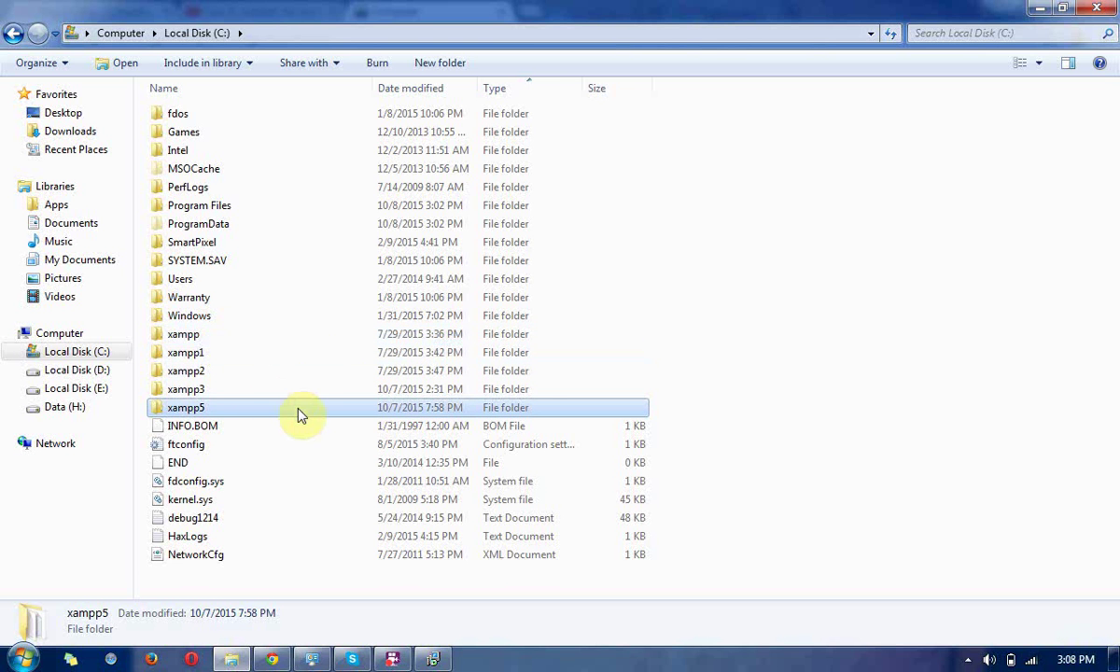
{"action": "key", "text": "F2"}
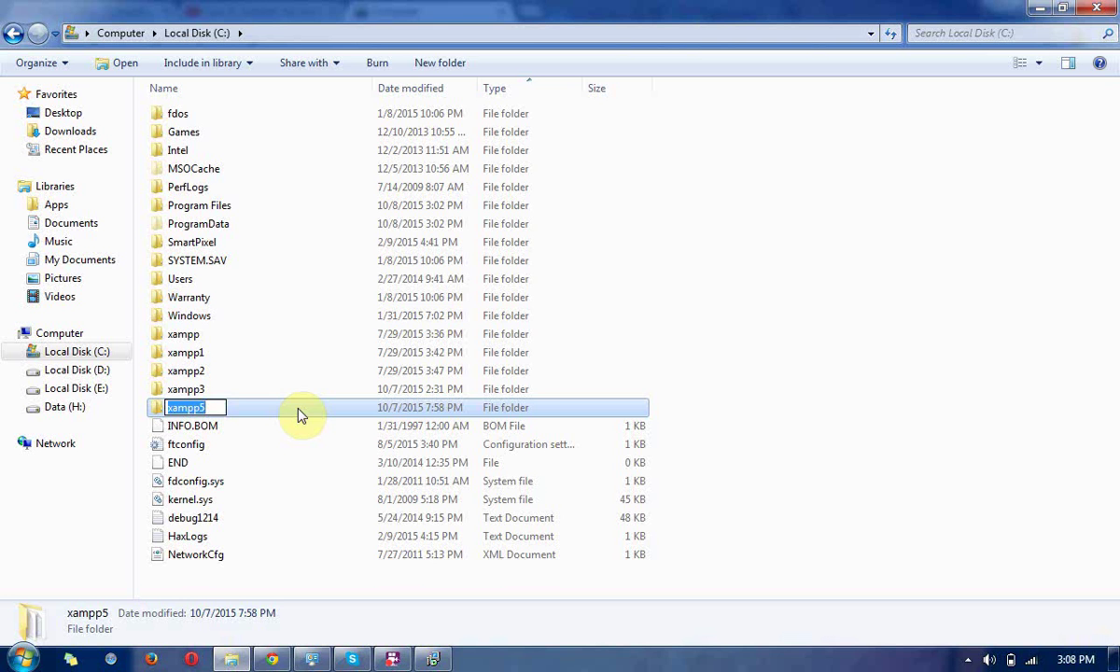
{"action": "key", "text": "Return"}
{"action": "key", "text": "Return"}
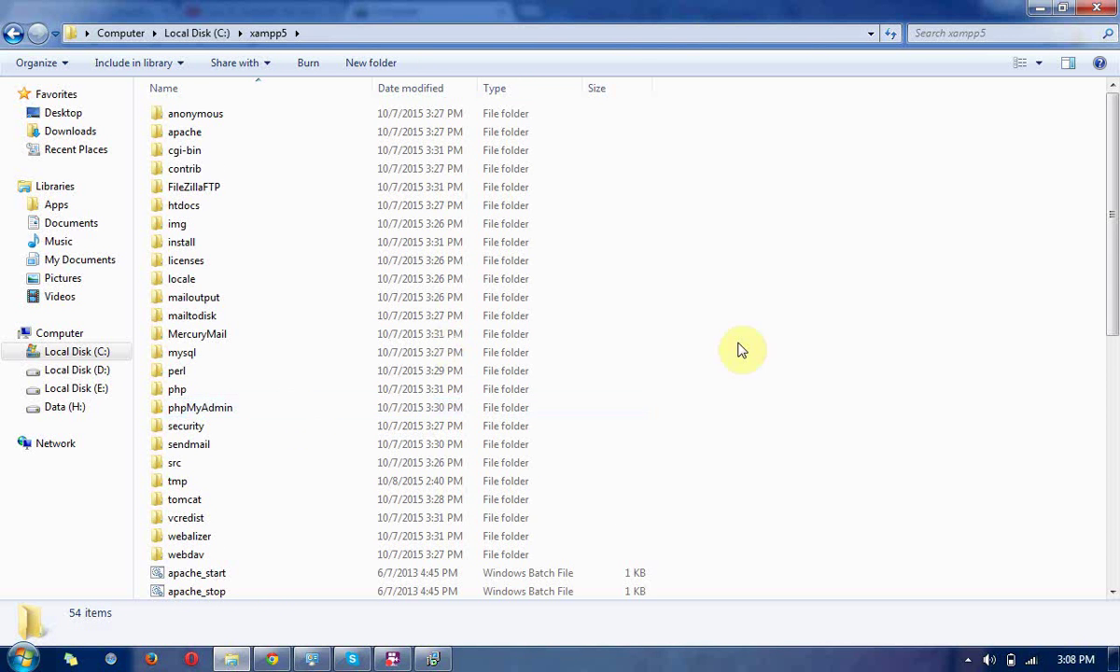
Step: Locate the php application inside the php folder of xampp5 and check that folder's full path
{"action": "left_click_drag", "start_coordinate": [1116, 243], "coordinate": [1111, 204]}
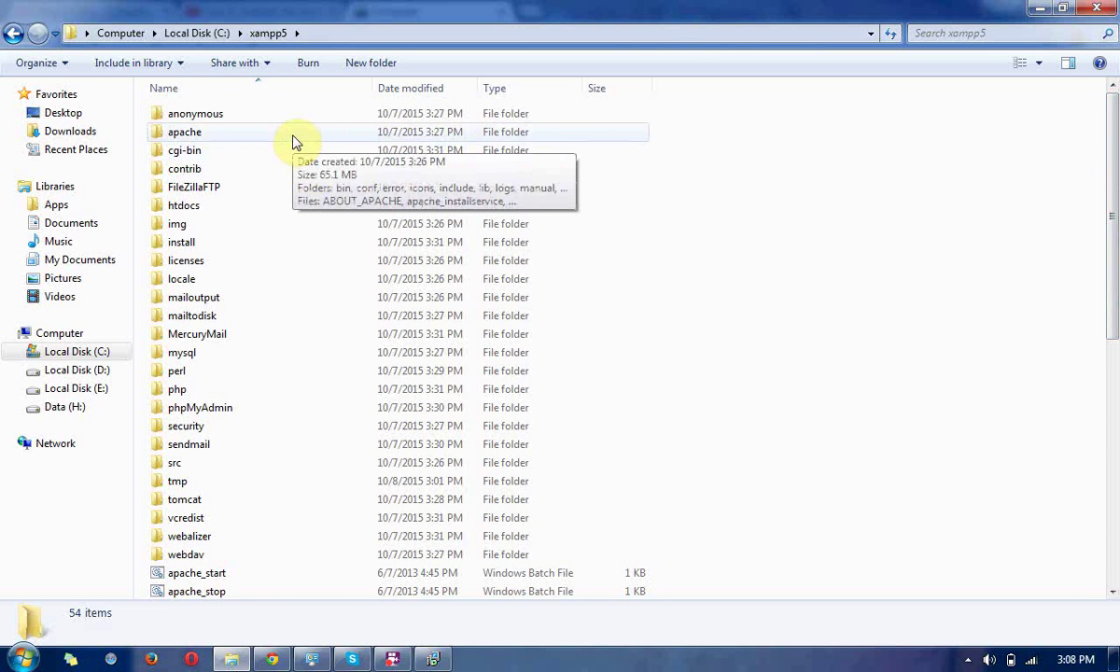
{"action": "double_click", "coordinate": [234, 390]}
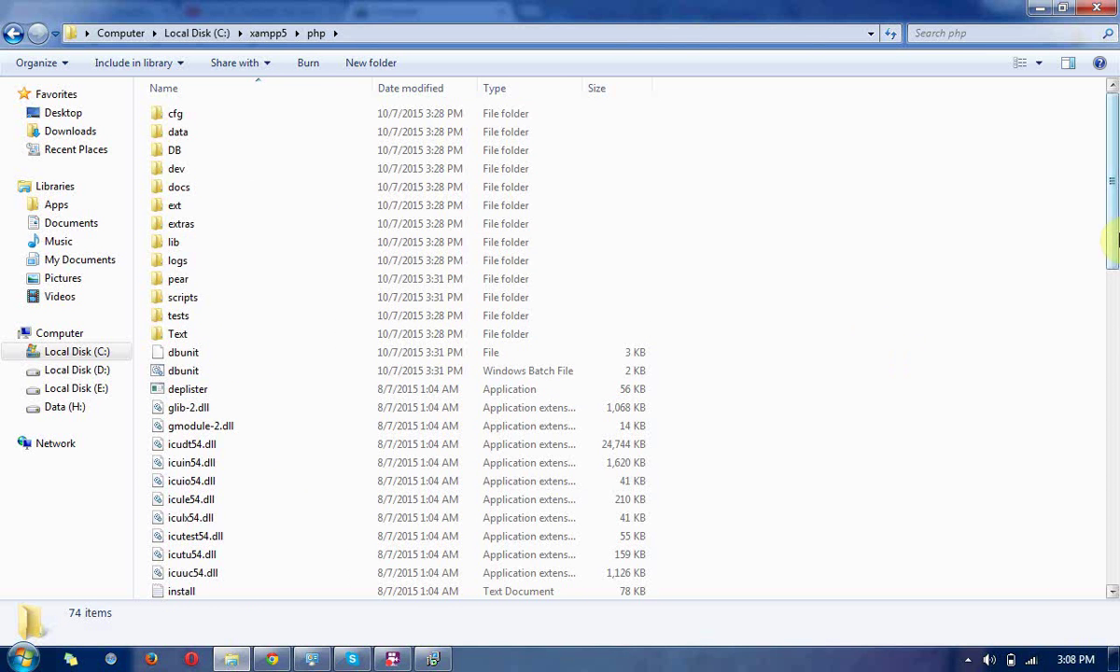
{"action": "left_click_drag", "start_coordinate": [1113, 245], "coordinate": [1113, 436]}
{"action": "left_click", "coordinate": [221, 394]}
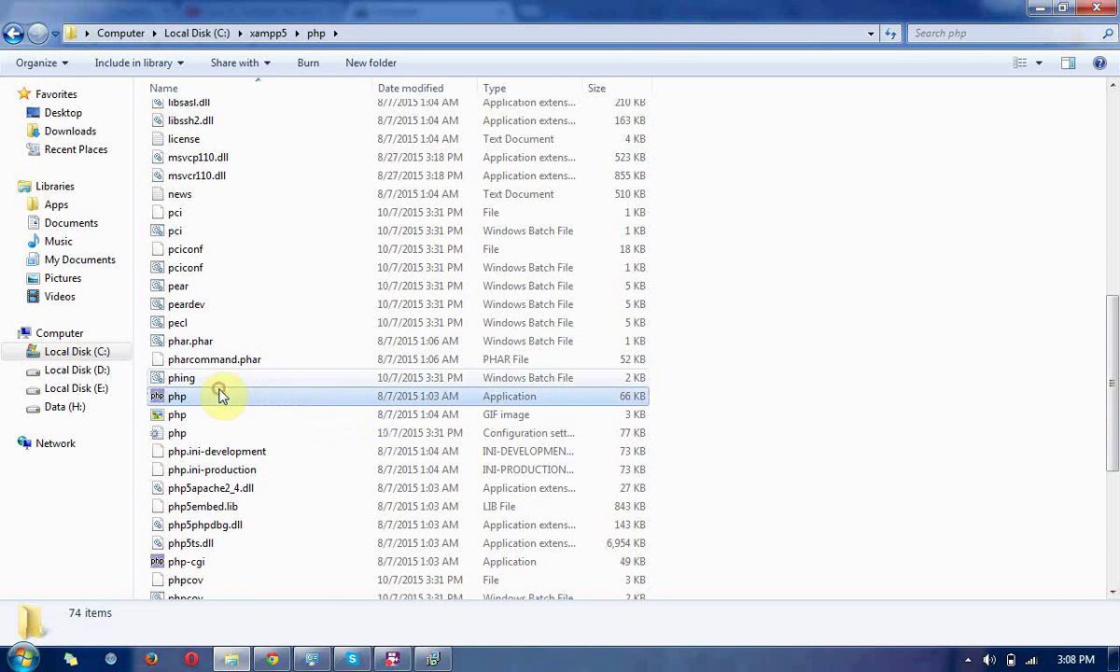
{"action": "left_click", "coordinate": [372, 35]}
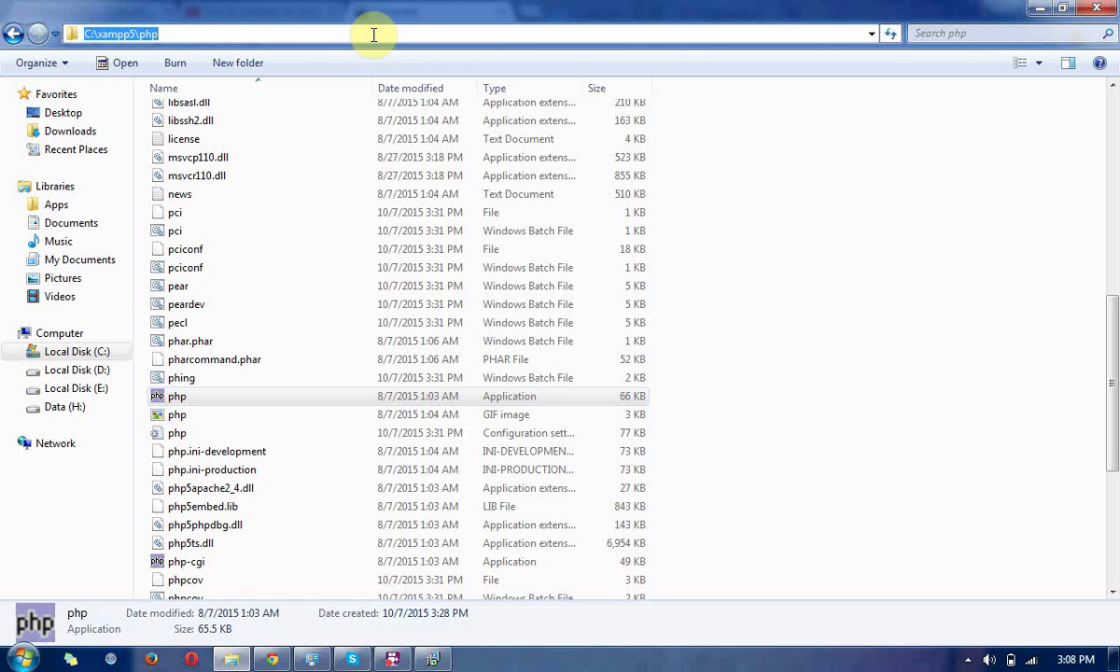
{"action": "left_click", "coordinate": [230, 403]}
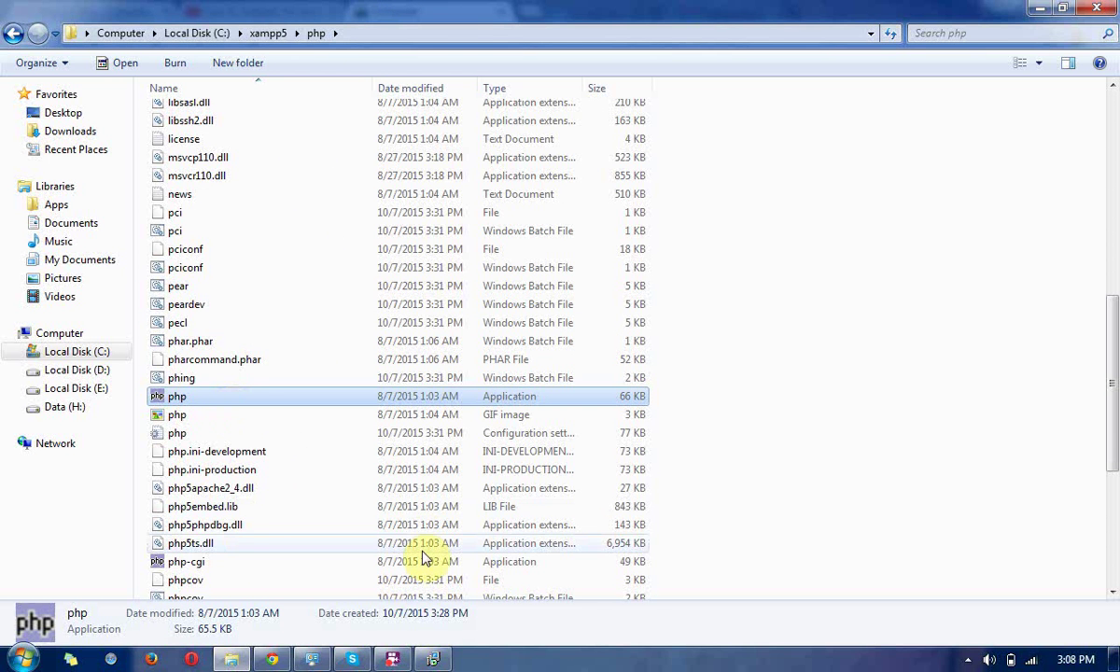
Step: Switch back to Composer Setup and enable choosing a different php.exe from the one in the path
{"action": "left_click", "coordinate": [432, 660]}
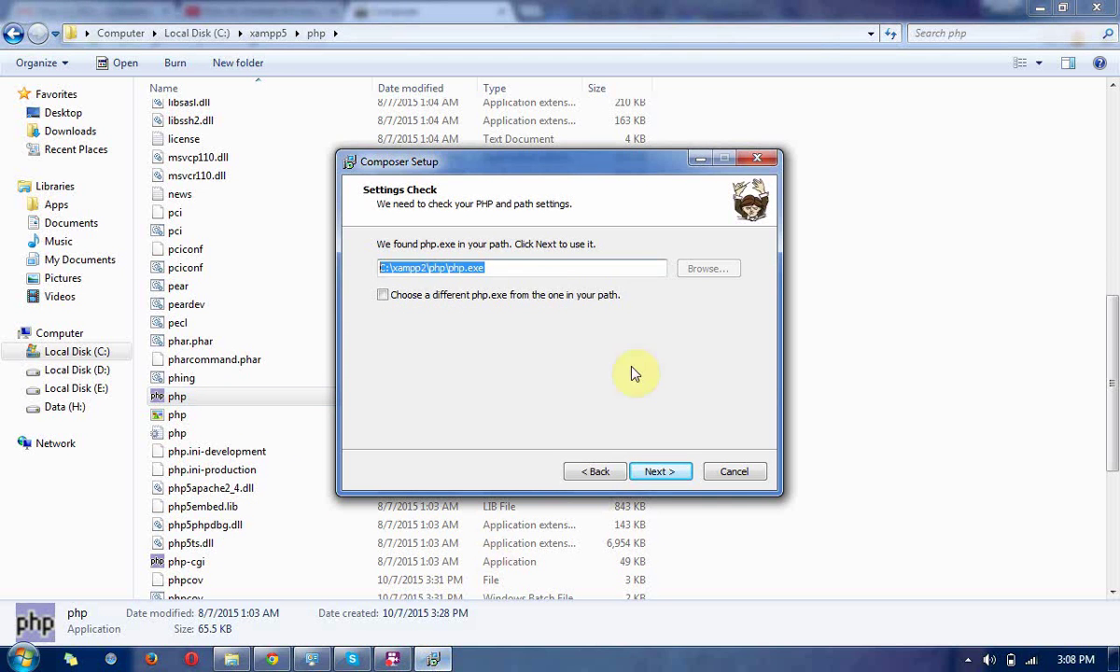
{"action": "left_click", "coordinate": [534, 270]}
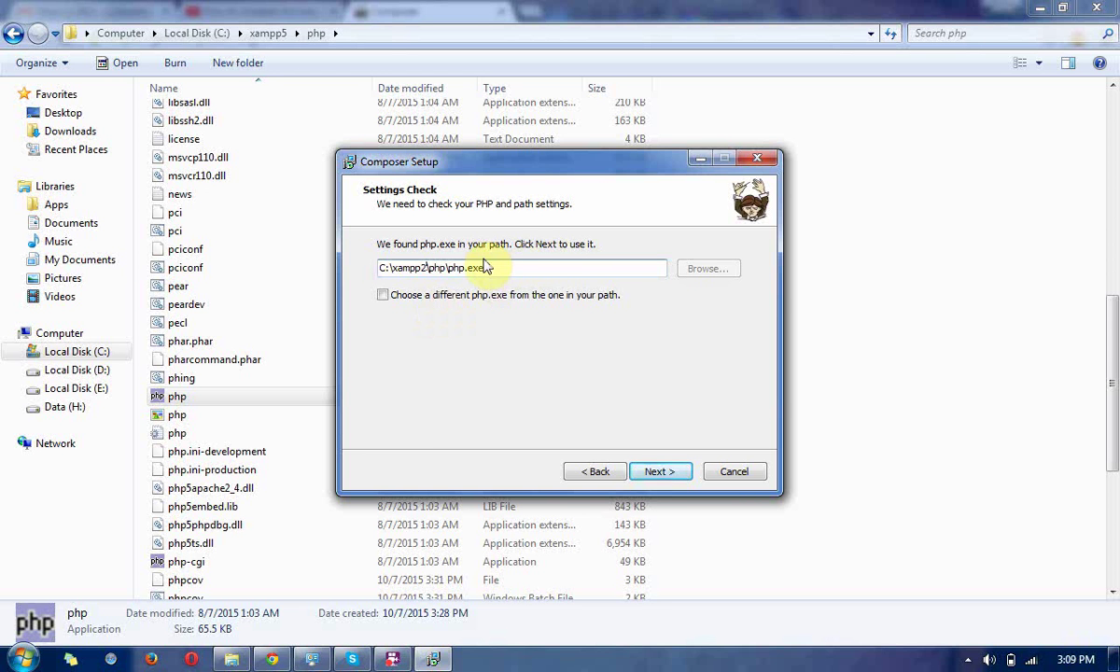
{"action": "left_click_drag", "start_coordinate": [485, 269], "coordinate": [383, 269]}
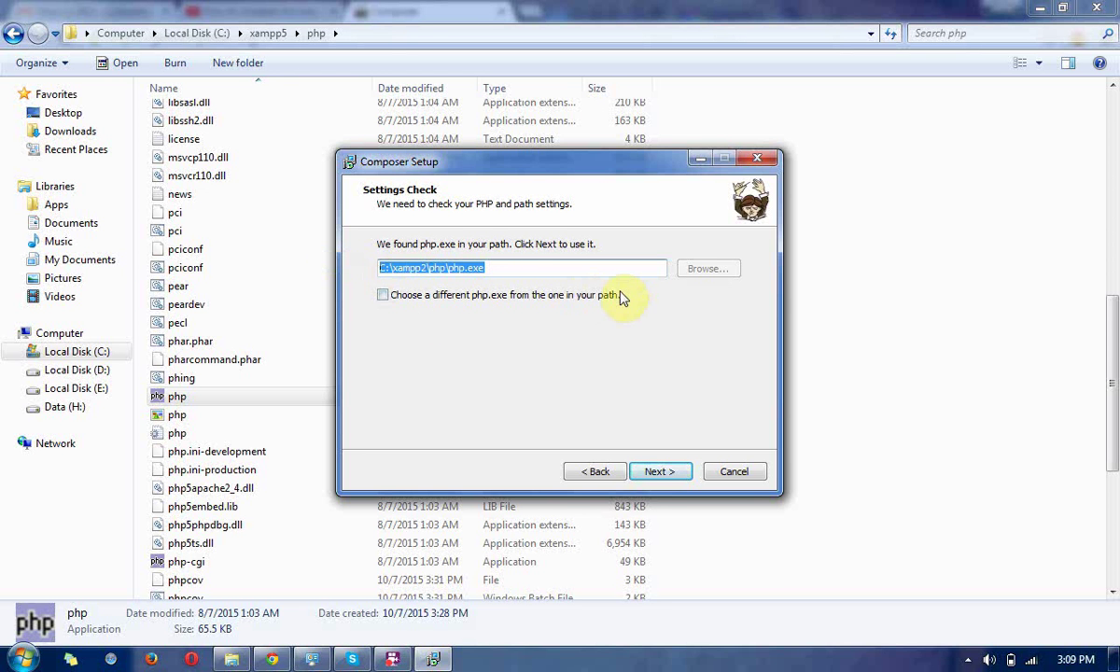
{"action": "left_click", "coordinate": [384, 295]}
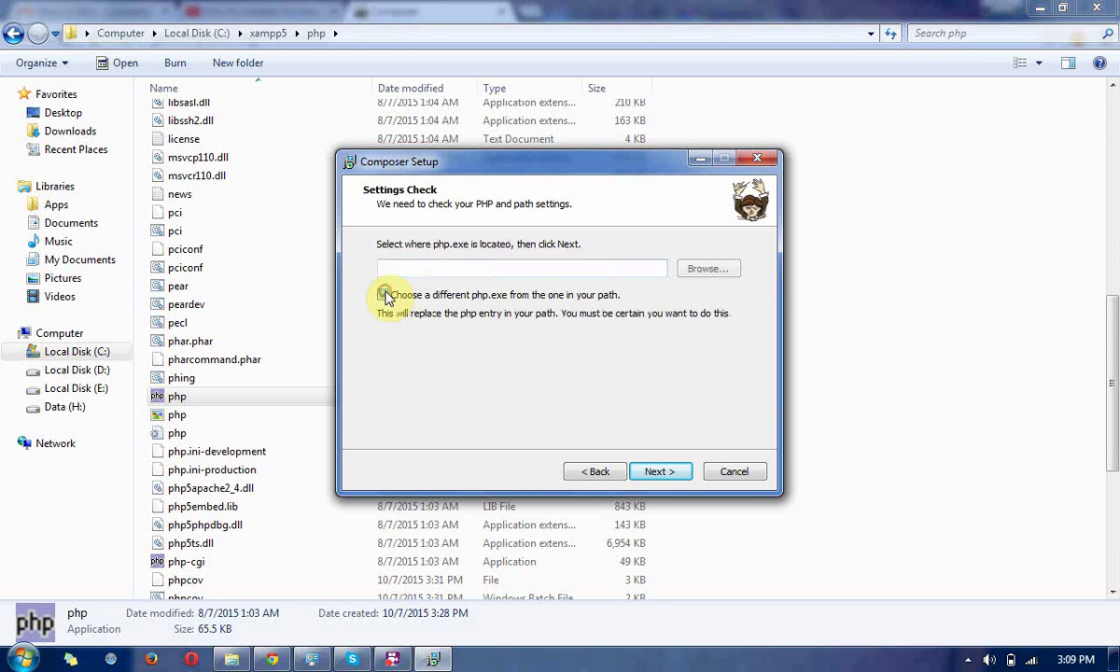
Step: Browse for the php.exe location, opening the xampp5 folder on Local Disk (C:)
{"action": "left_click", "coordinate": [708, 270]}
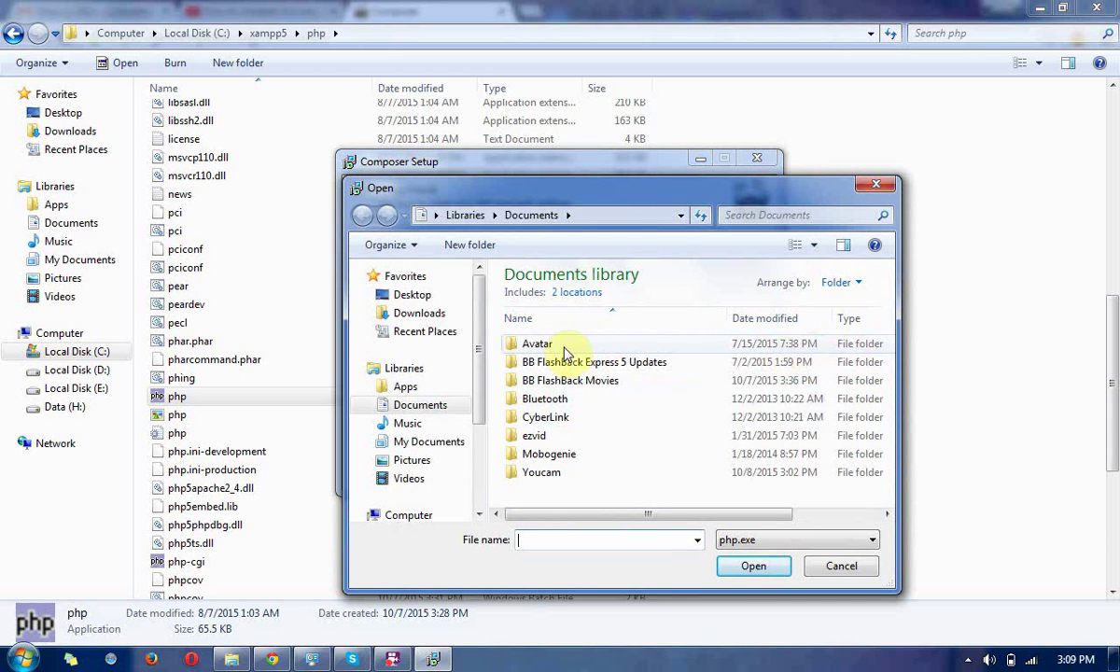
{"action": "scroll", "coordinate": [477, 371], "scroll_direction": "down", "scroll_amount": 4}
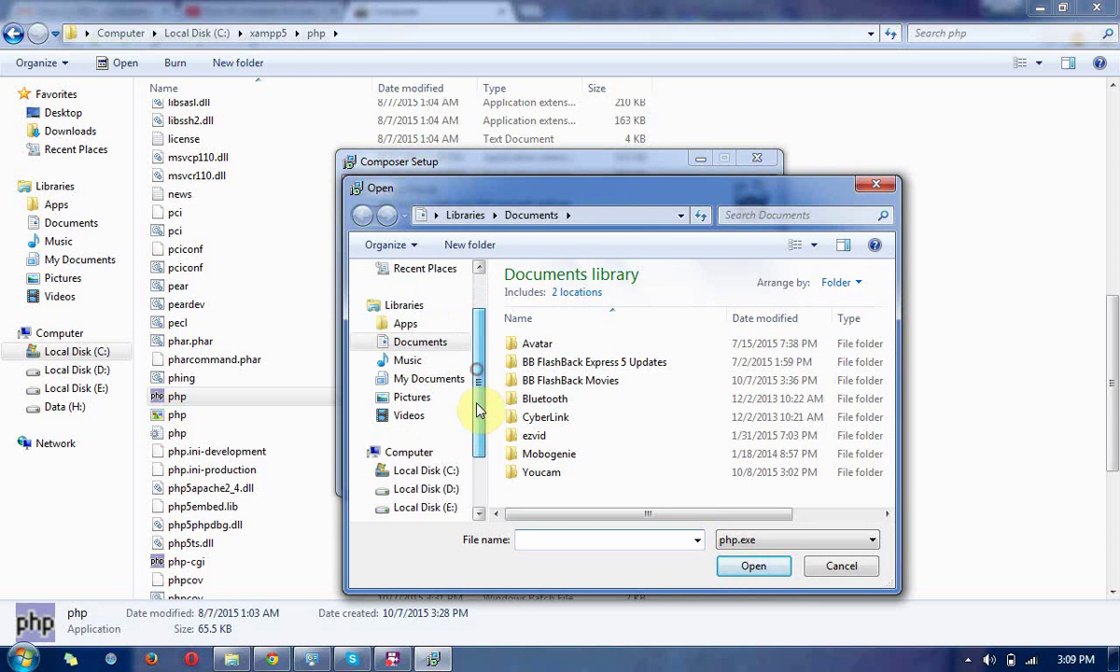
{"action": "scroll", "coordinate": [448, 425], "scroll_direction": "up", "scroll_amount": 1}
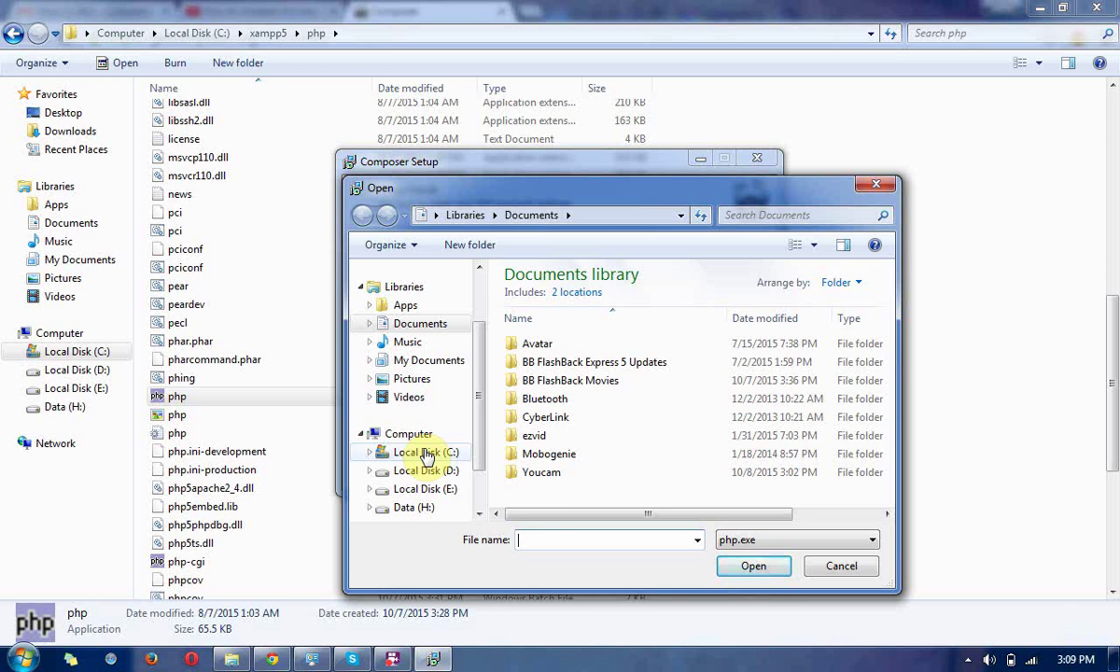
{"action": "left_click", "coordinate": [426, 455]}
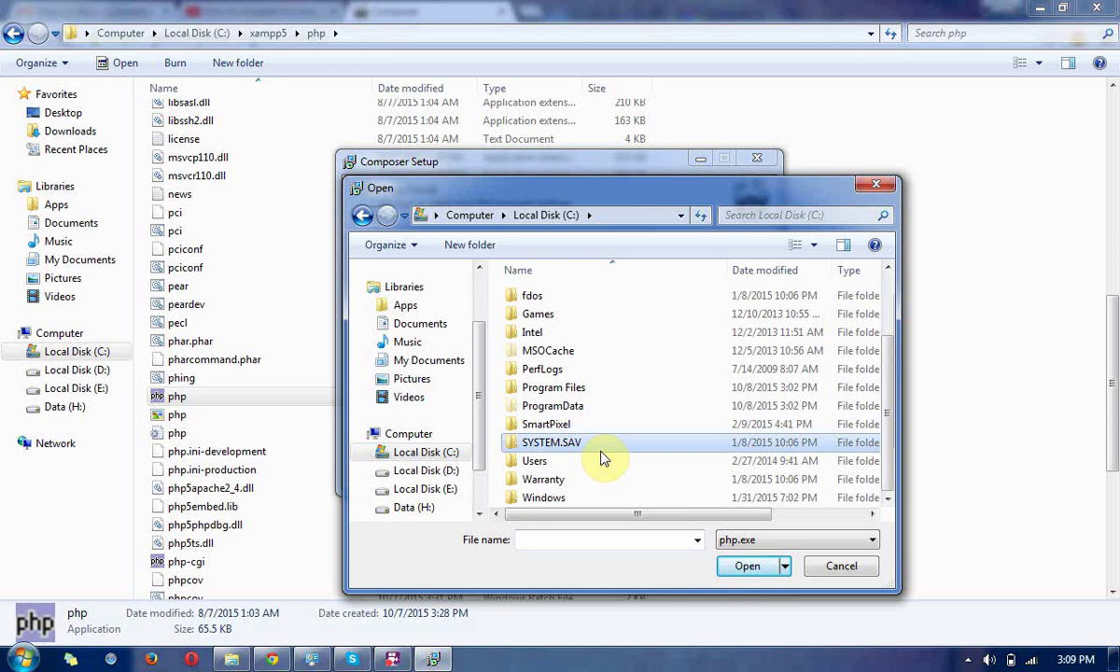
{"action": "scroll", "coordinate": [602, 457], "scroll_direction": "down", "scroll_amount": 2}
{"action": "key", "text": "Down"}
{"action": "key", "text": "Down"}
{"action": "key", "text": "Down"}
{"action": "key", "text": "Down"}
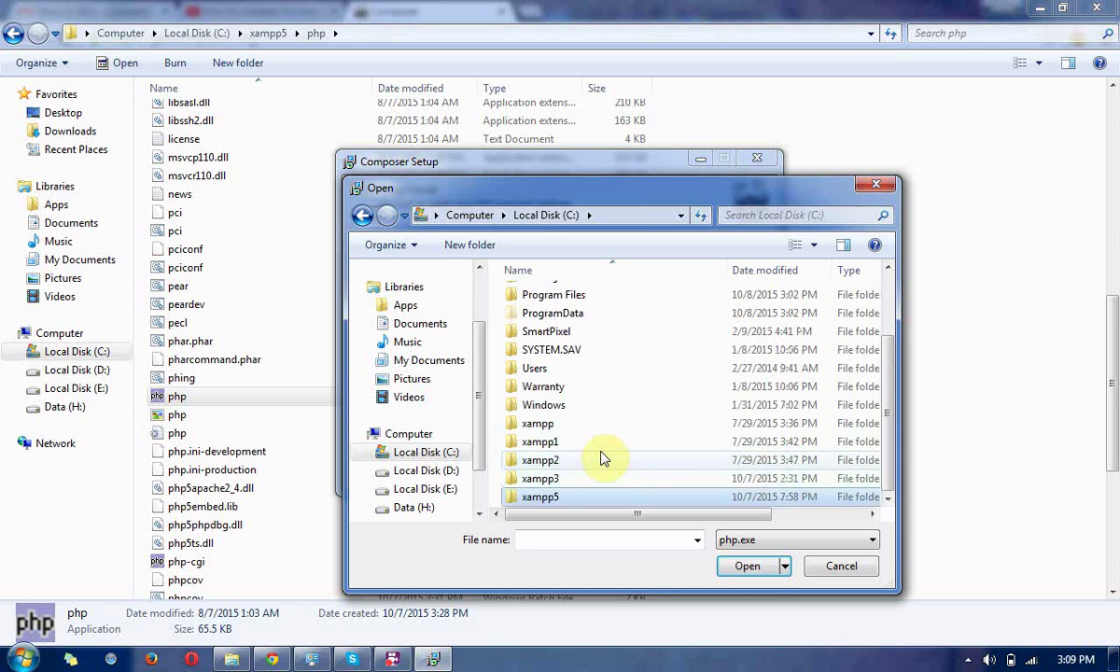
{"action": "key", "text": "Return"}
Step: Open the php folder inside the xampp5 folder while browsing for the php.exe location
{"action": "key", "text": "Down"}
{"action": "key", "text": "Down"}
{"action": "key", "text": "Down"}
{"action": "key", "text": "Down"}
{"action": "key", "text": "Down"}
{"action": "key", "text": "Down"}
{"action": "key", "text": "Down"}
{"action": "key", "text": "Down"}
{"action": "key", "text": "Down"}
{"action": "key", "text": "Down"}
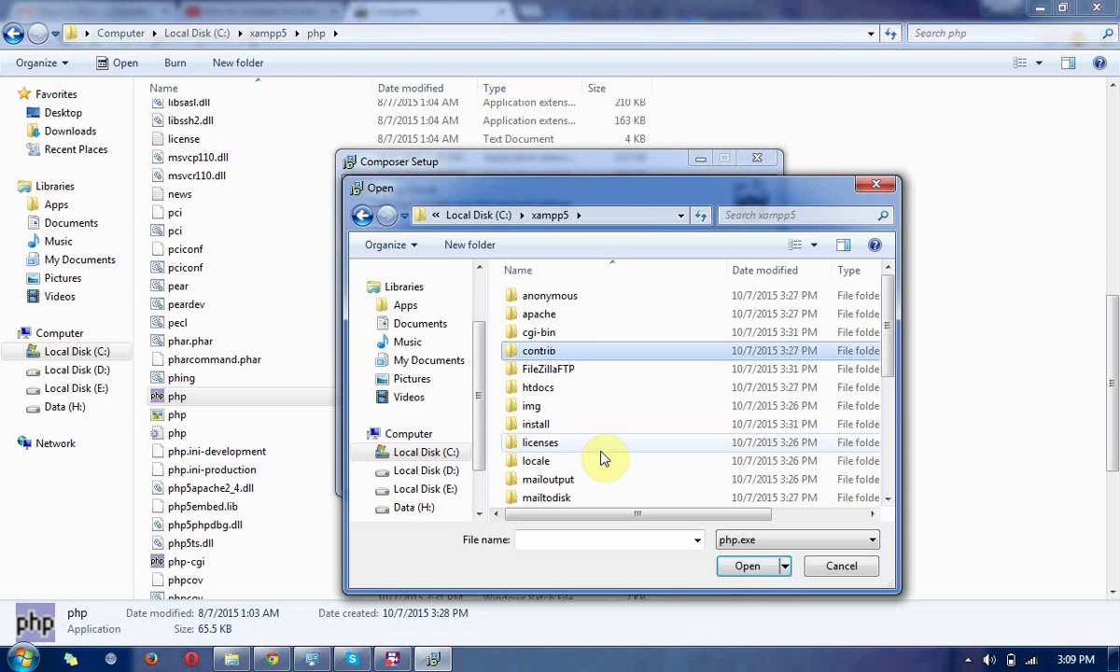
{"action": "key", "text": "Down"}
{"action": "key", "text": "Down"}
{"action": "key", "text": "Down"}
{"action": "key", "text": "Down"}
{"action": "key", "text": "Down"}
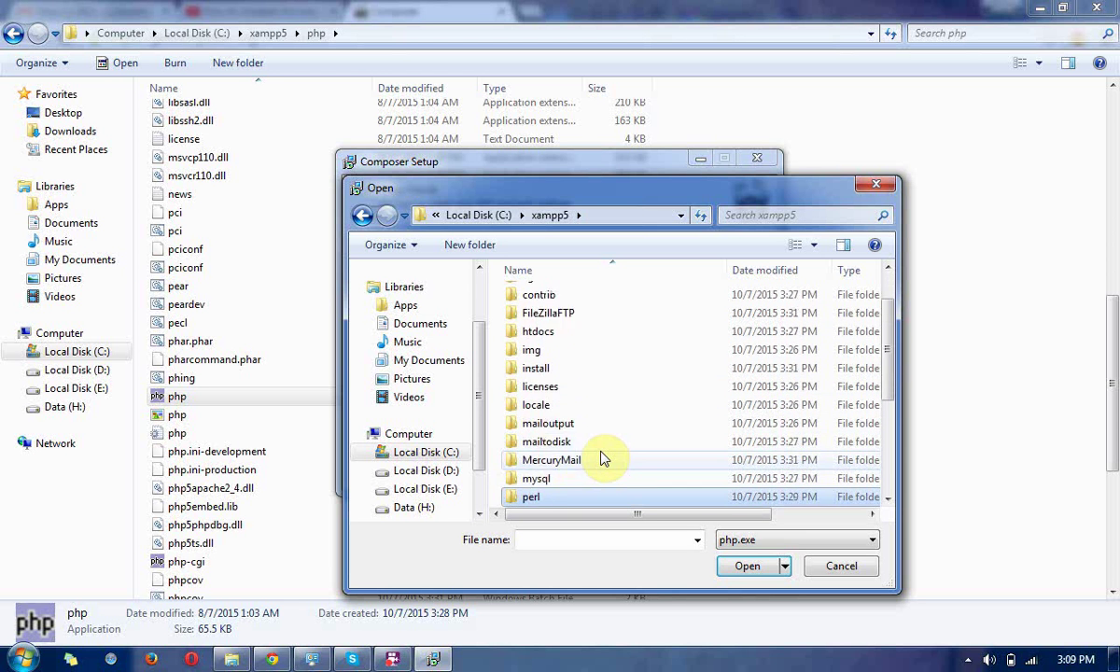
{"action": "key", "text": "Down"}
{"action": "key", "text": "Return"}
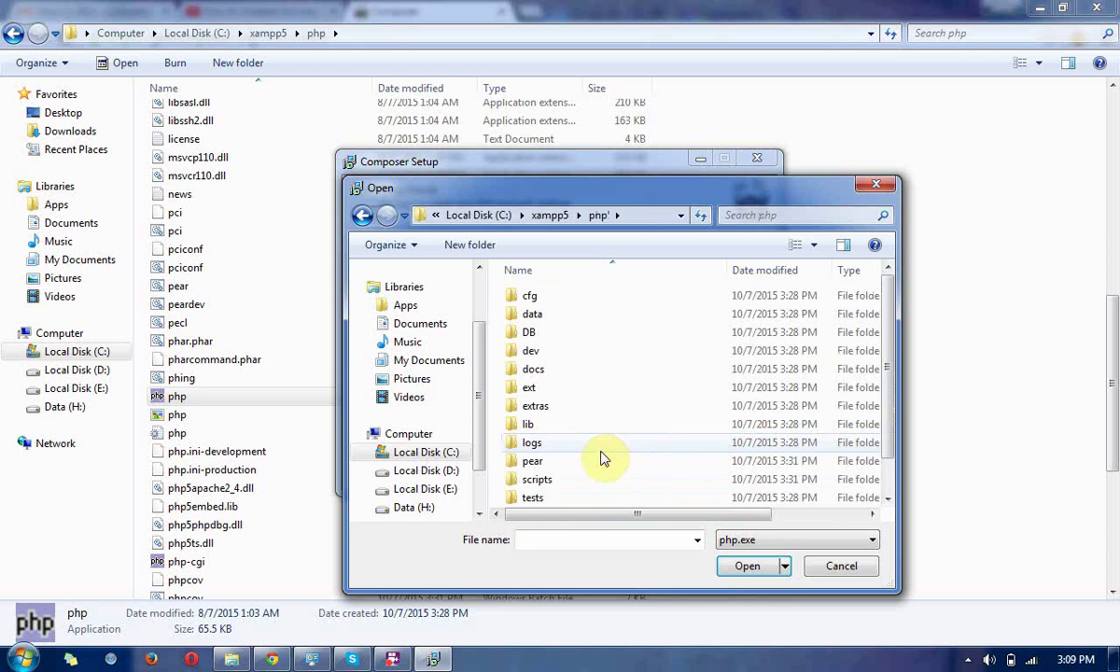
Step: Select the php application in C:\xampp5\php as the php.exe for Composer Setup to use
{"action": "key", "text": "Down"}
{"action": "key", "text": "Down"}
{"action": "key", "text": "Down"}
{"action": "key", "text": "Down"}
{"action": "key", "text": "Down"}
{"action": "key", "text": "Down"}
{"action": "key", "text": "Down"}
{"action": "key", "text": "Down"}
{"action": "key", "text": "Down"}
{"action": "key", "text": "Down"}
{"action": "key", "text": "Down"}
{"action": "key", "text": "Down"}
{"action": "key", "text": "Down"}
{"action": "key", "text": "Down"}
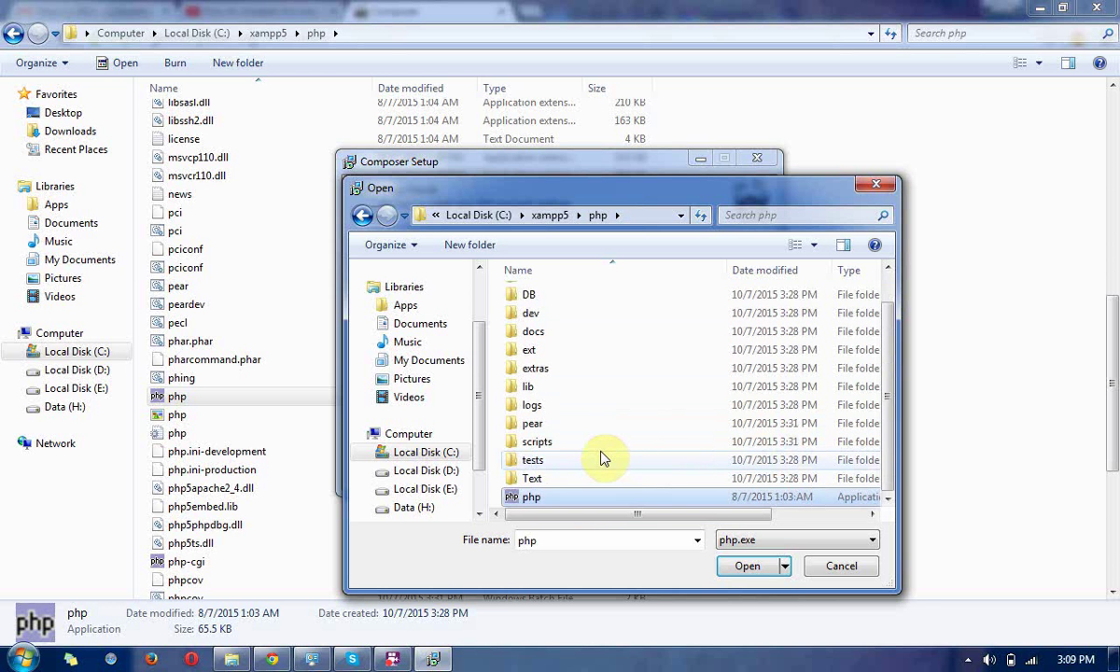
{"action": "left_click", "coordinate": [749, 565]}
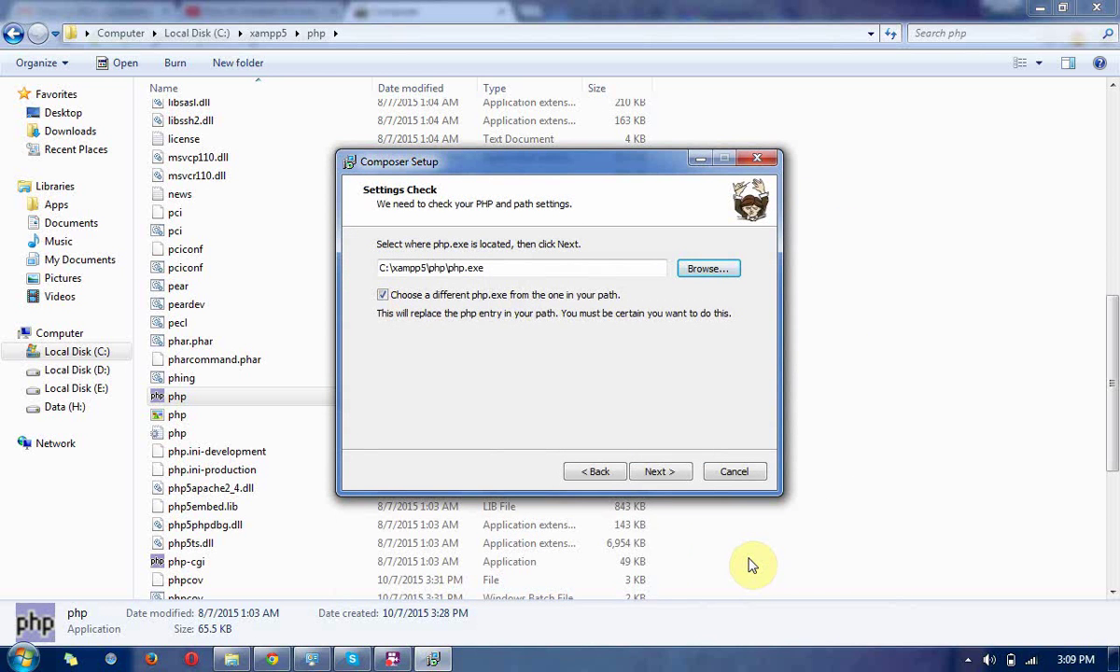
Step: Install Composer with the chosen PHP and path settings, and finish the setup wizard
{"action": "left_click", "coordinate": [655, 472]}
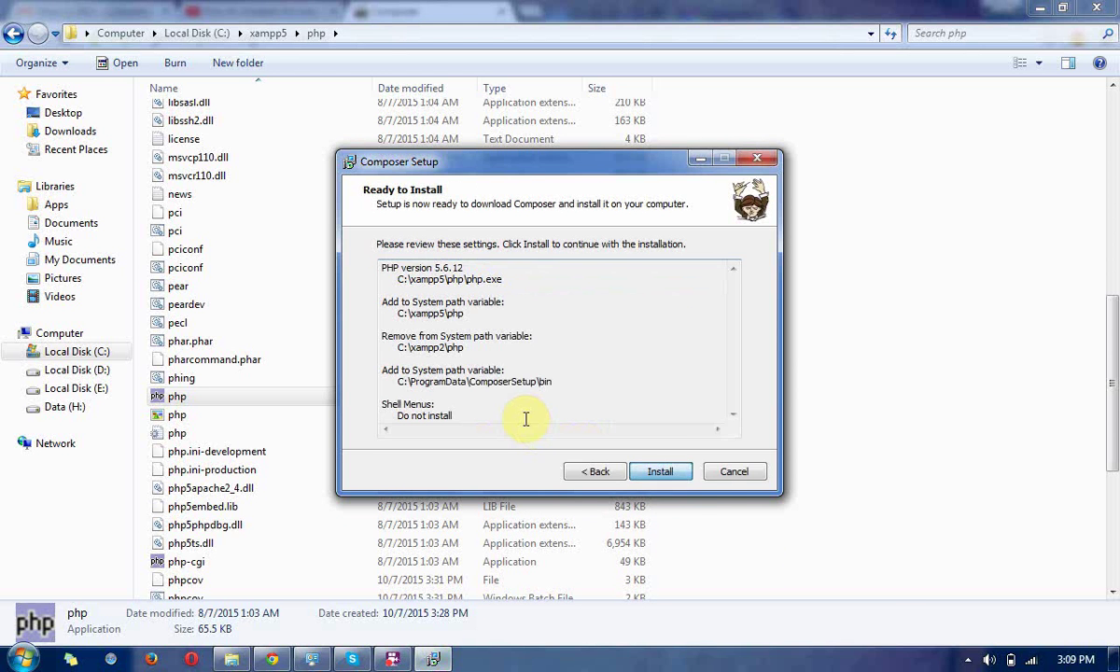
{"action": "left_click", "coordinate": [663, 473]}
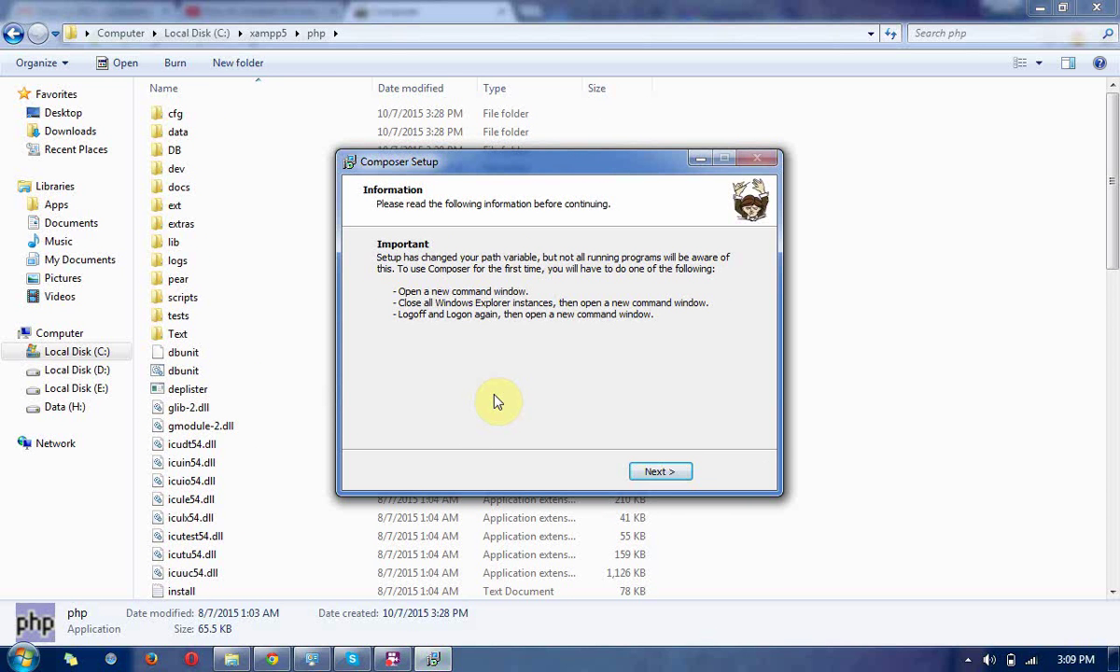
{"action": "left_click", "coordinate": [661, 472]}
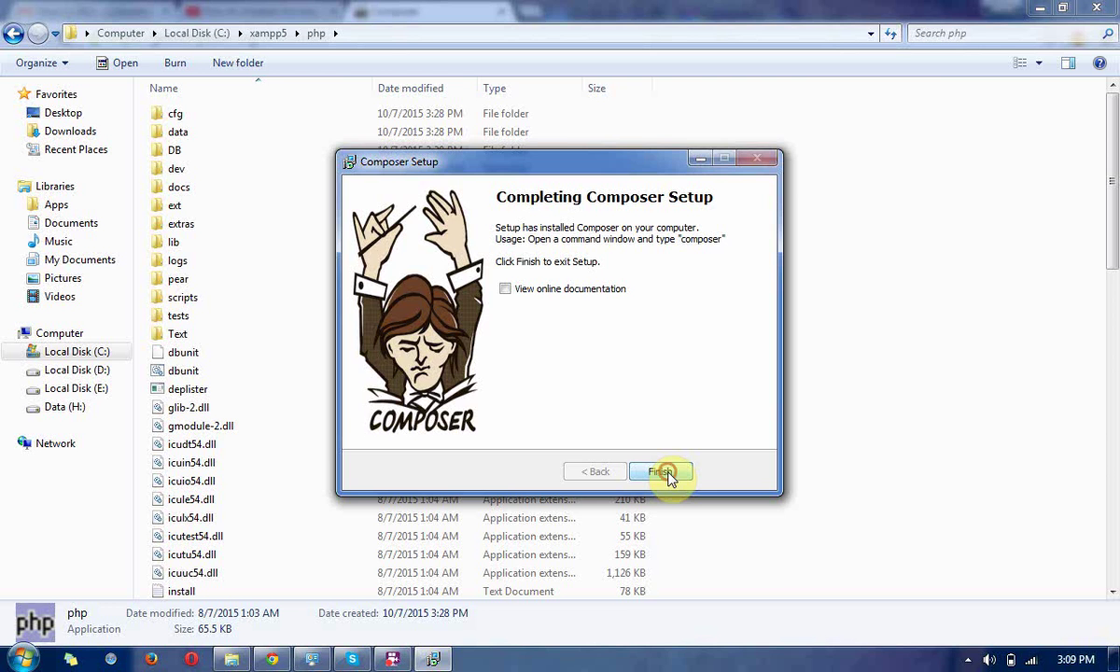
{"action": "left_click", "coordinate": [667, 475]}
{"action": "mouse_move", "coordinate": [1113, 175]}
{"action": "left_mouse_down"}
{"action": "mouse_move", "coordinate": [1116, 482]}
{"action": "mouse_move", "coordinate": [1114, 155]}
{"action": "left_mouse_up"}
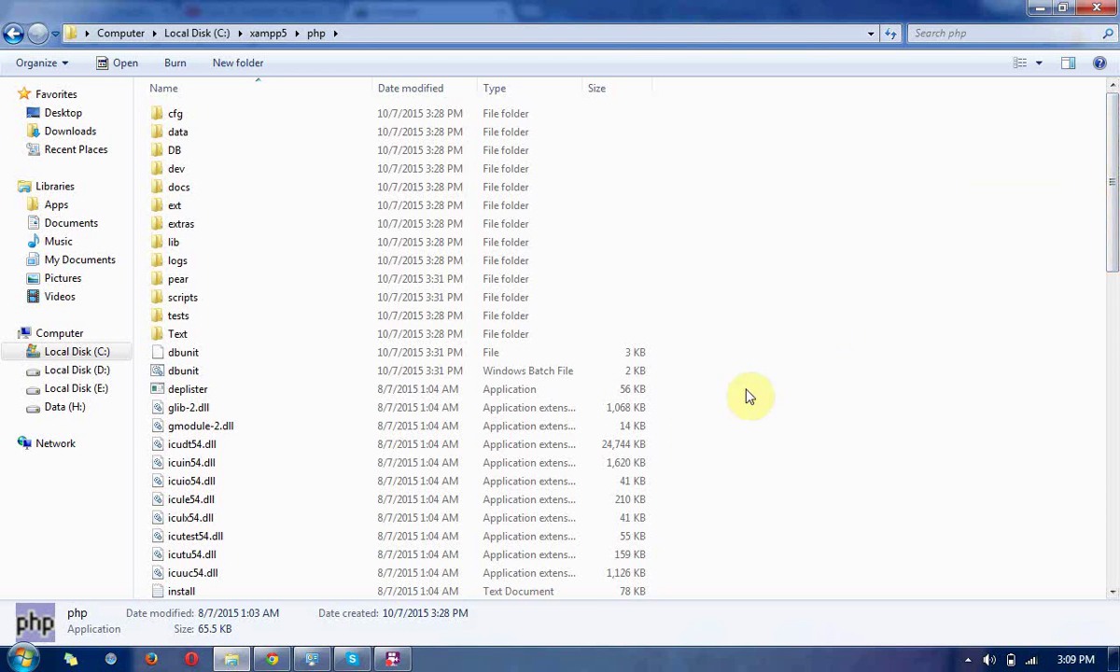